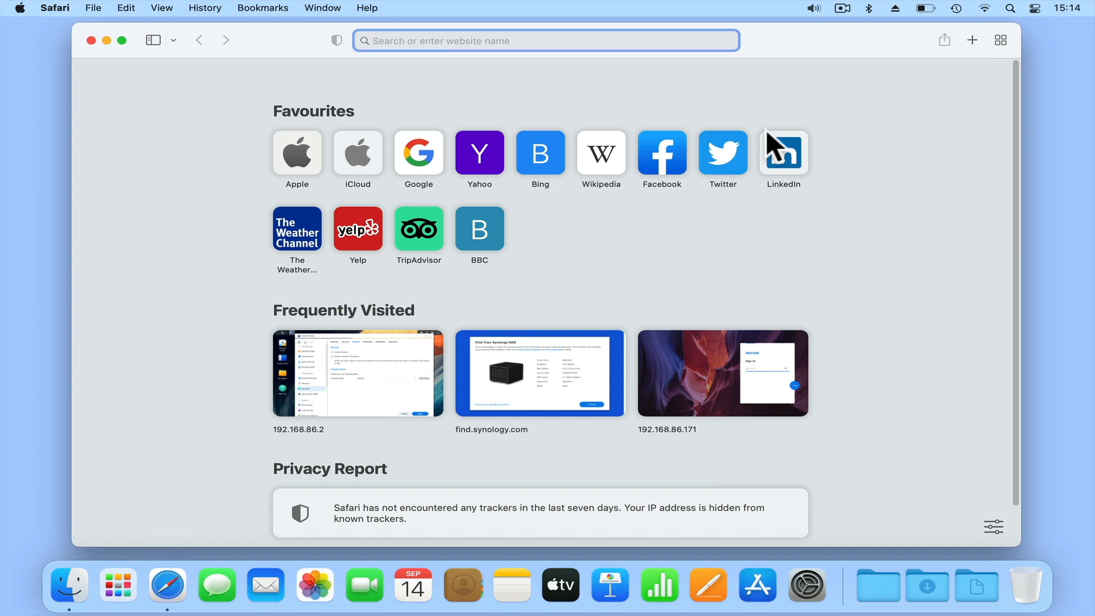
# Step: Load the Synology NAS sign-in page at 192.168.86.2:5000
pyautogui.write('192.168.')
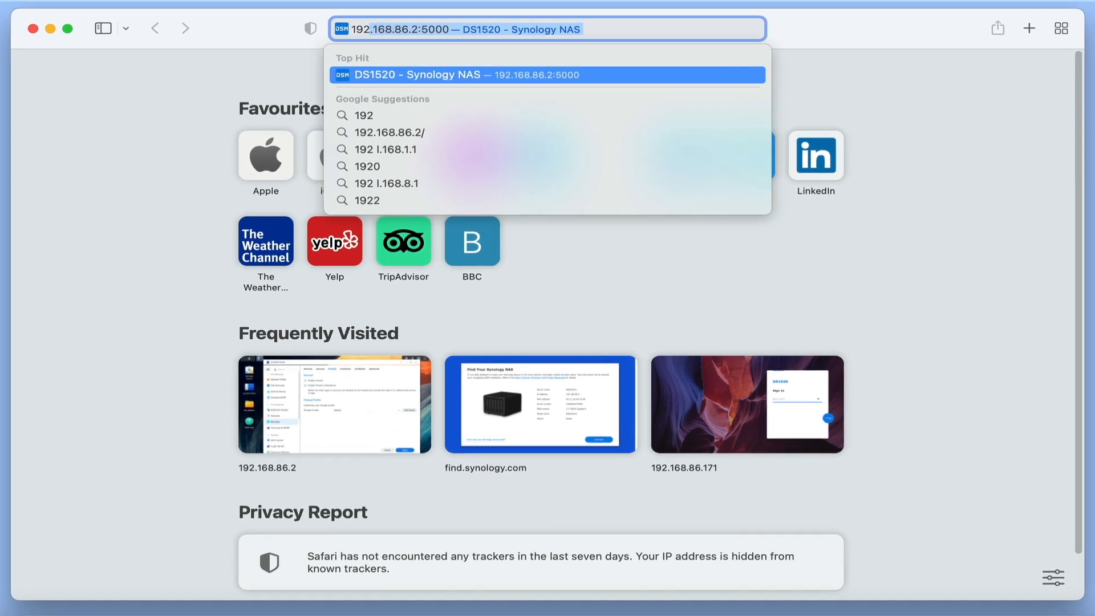
pyautogui.write('86.2:5000/')
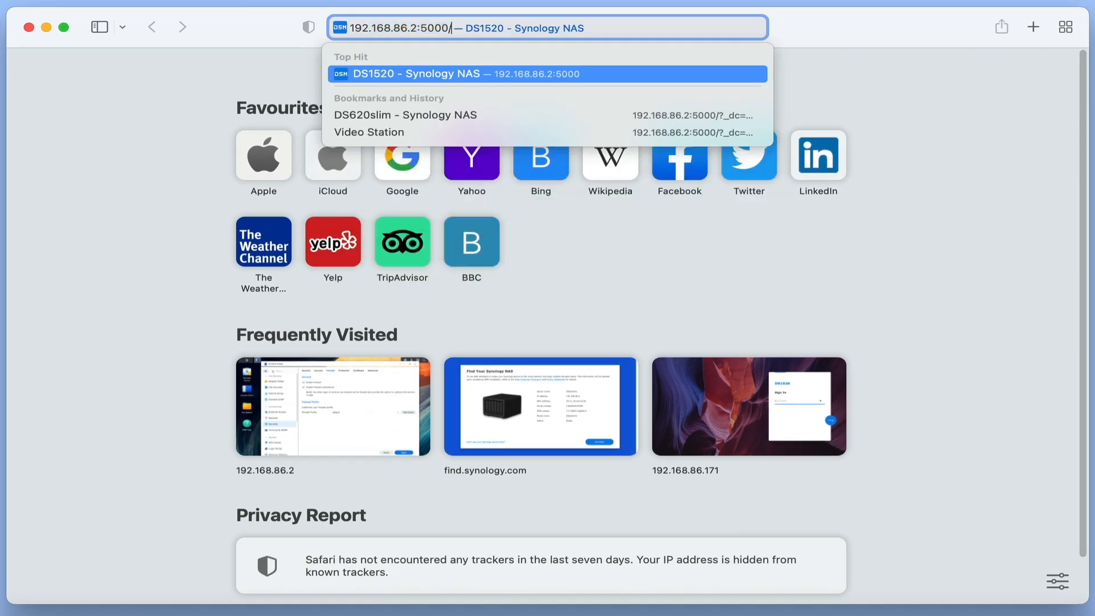
pyautogui.press('Return')
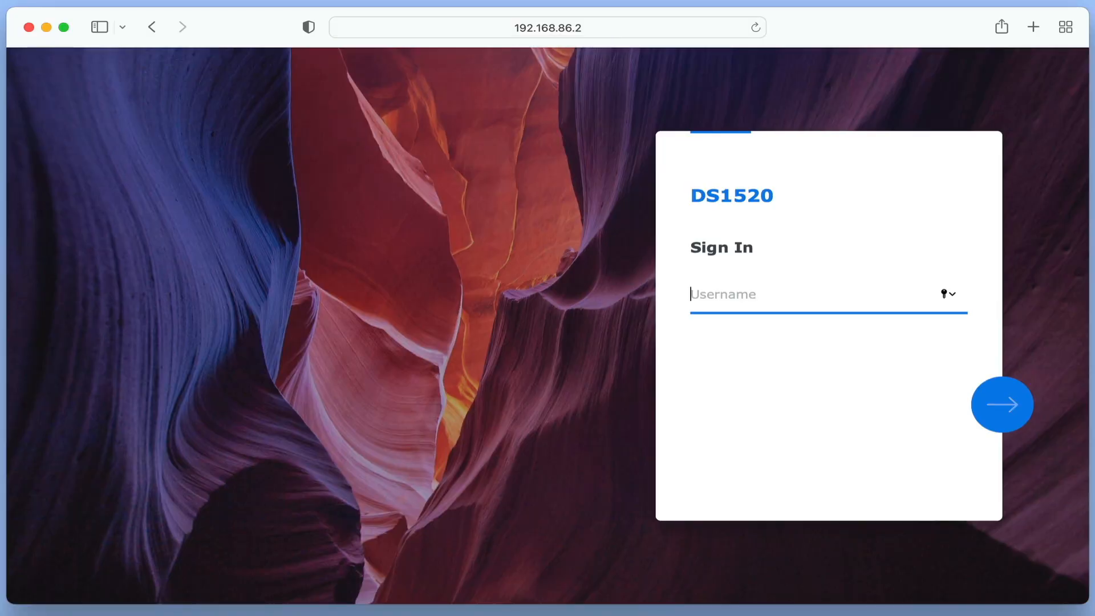
# Step: Sign in to the NAS as system-admin with the account password
pyautogui.write('system-admin')
pyautogui.press('Return')
pyautogui.write('*********')
pyautogui.press('Return')
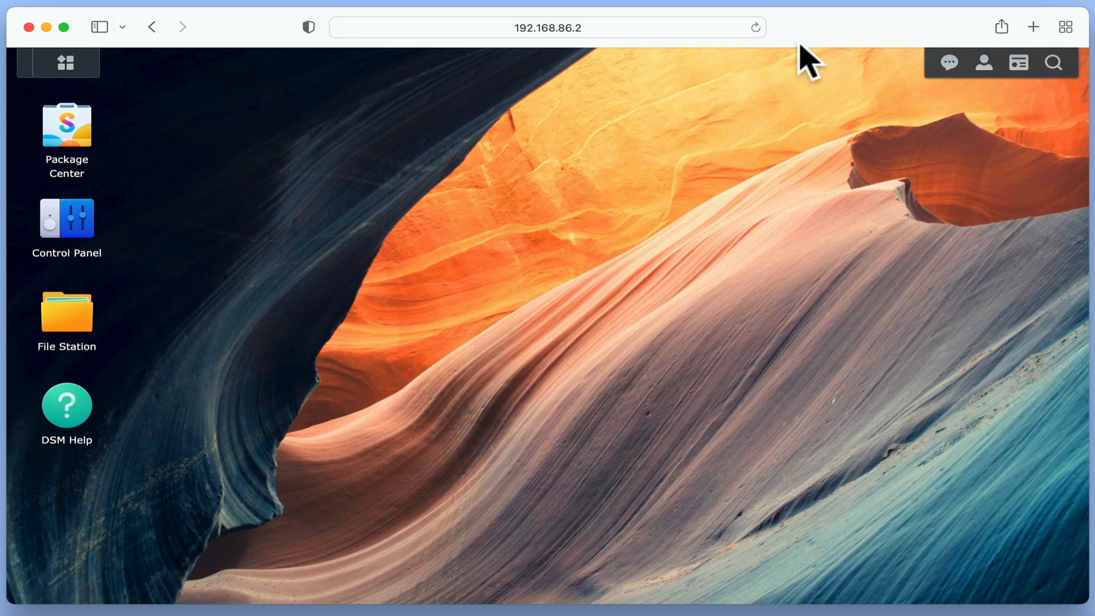
# Step: Open the File Services settings in Control Panel and review the SMB transfer log events, leaving without saving
pyautogui.click(66, 231)
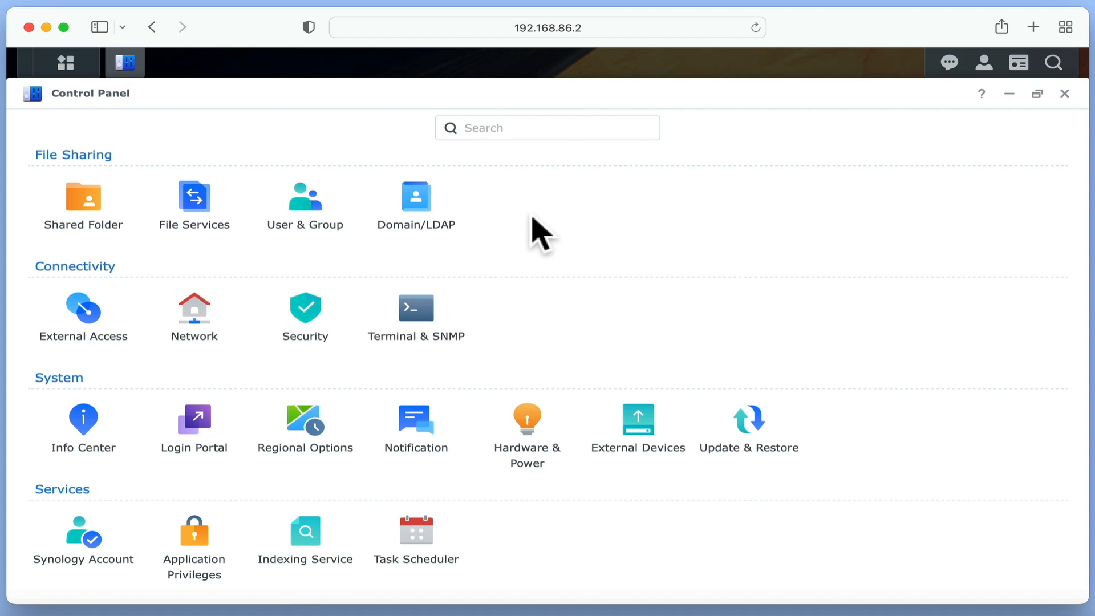
pyautogui.click(192, 208)
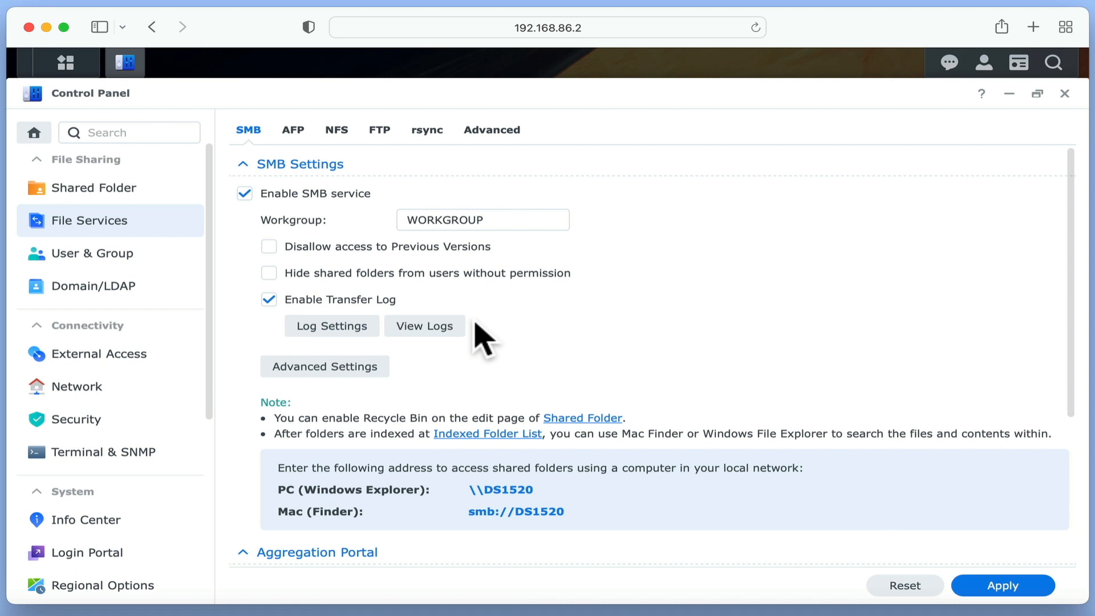
pyautogui.click(342, 328)
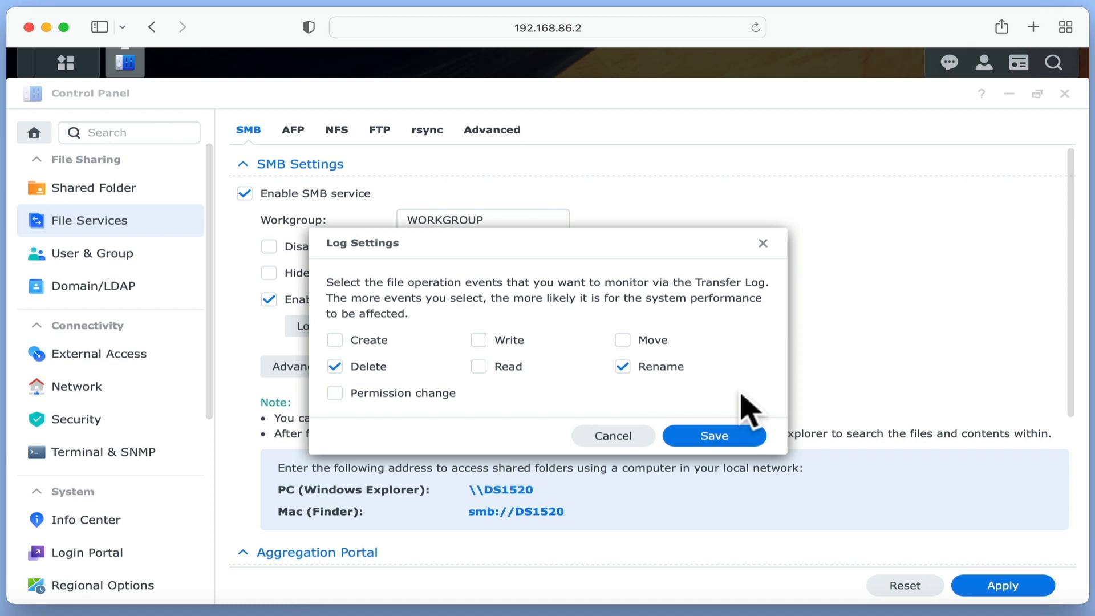
pyautogui.click(631, 437)
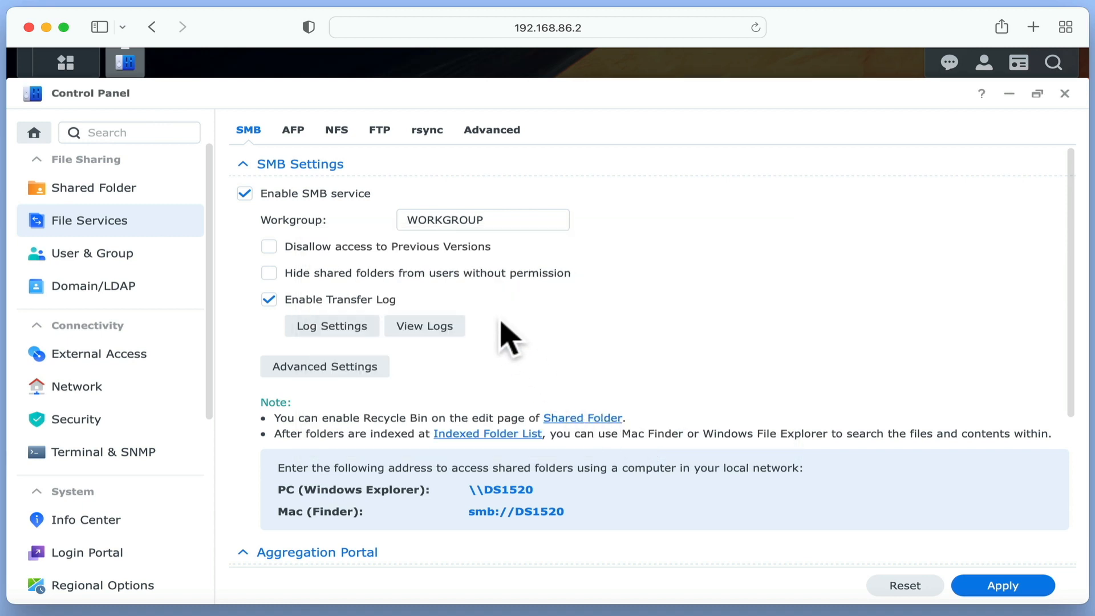
# Step: View the SMB file transfer logs, dismissing the Log Center package recommendation, and close Log Center
pyautogui.click(448, 325)
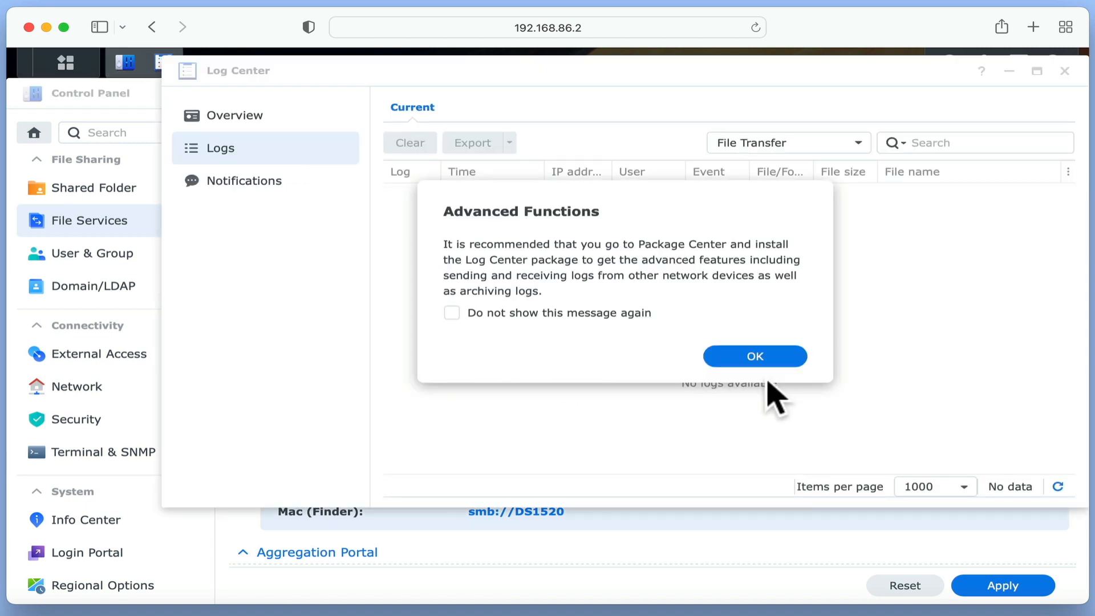
pyautogui.click(771, 357)
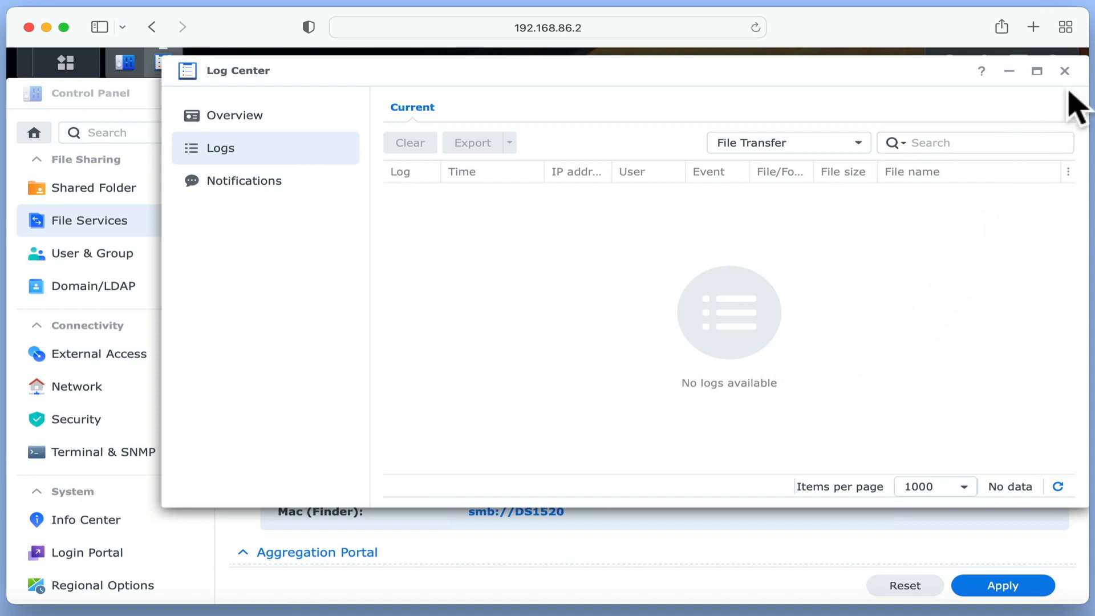
pyautogui.click(1065, 71)
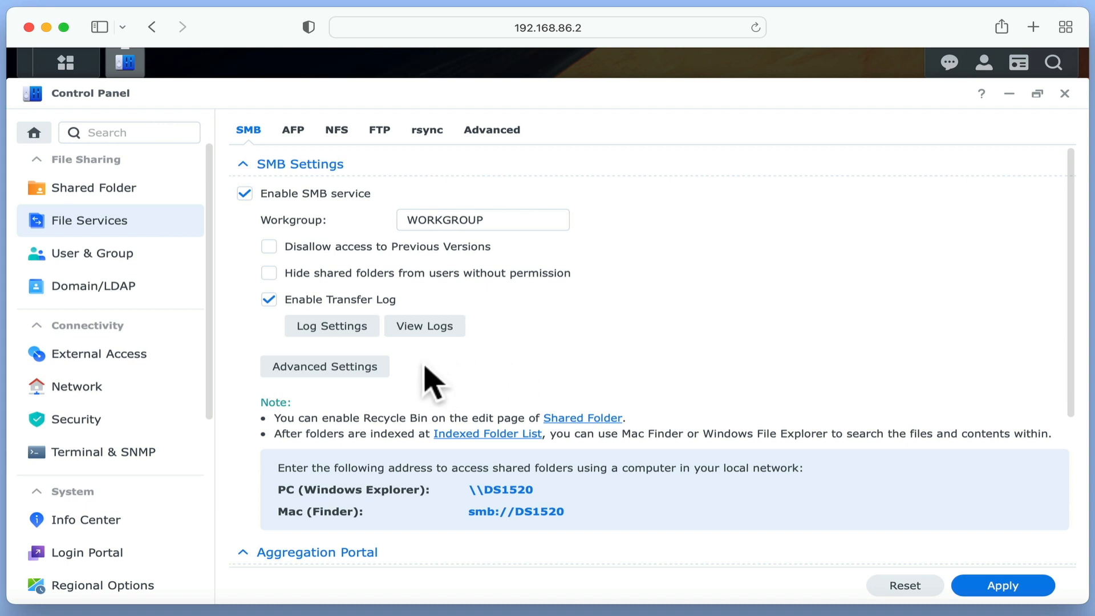
# Step: Review the General, macOS and Others options of the SMB advanced settings and leave without saving
pyautogui.click(383, 369)
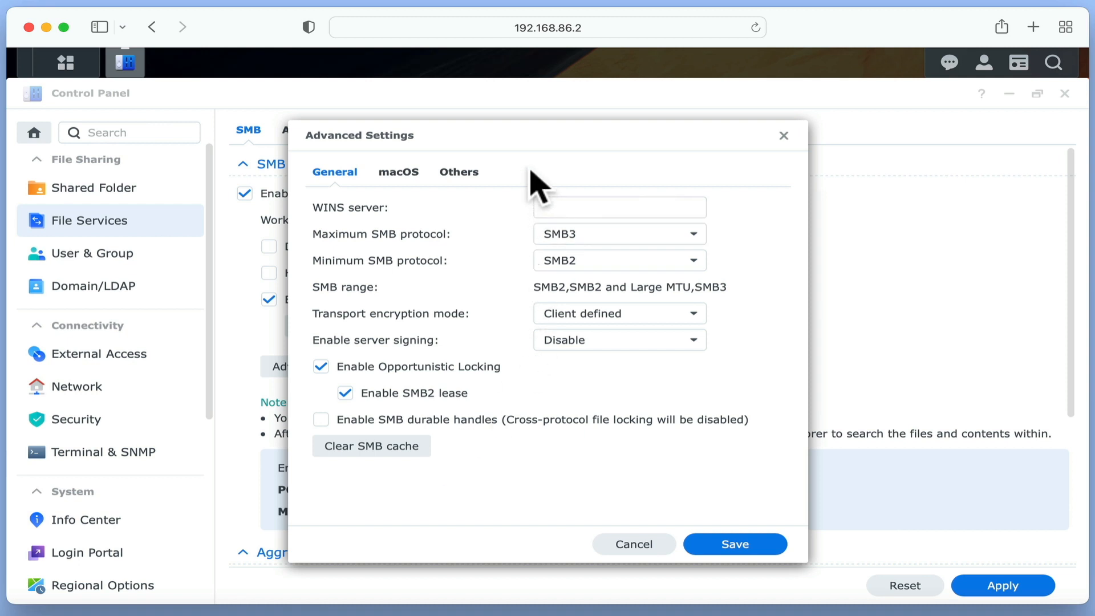
pyautogui.click(401, 177)
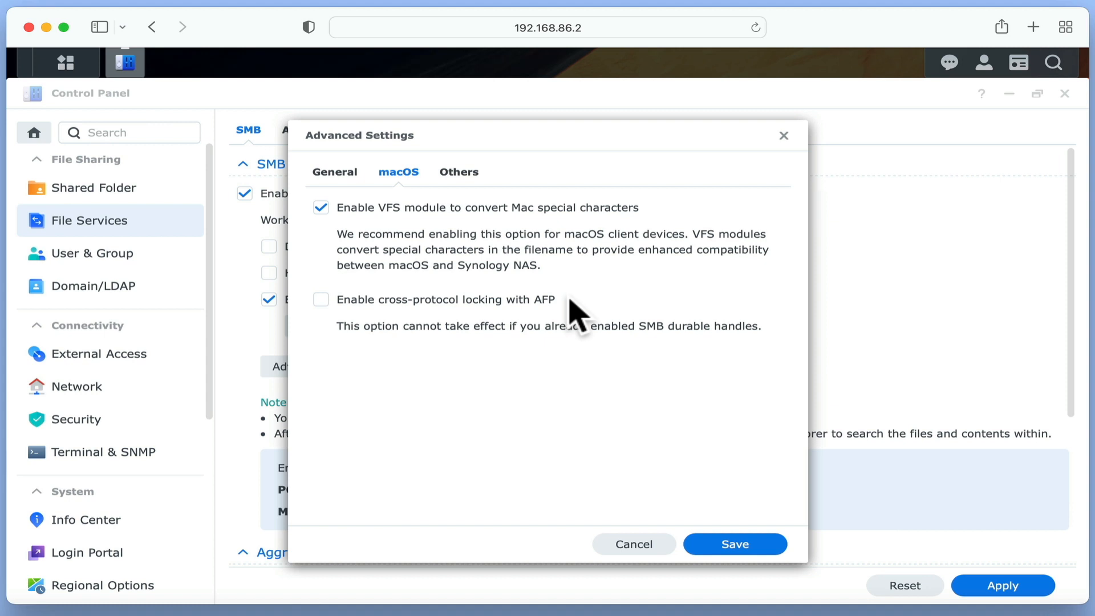
pyautogui.click(467, 176)
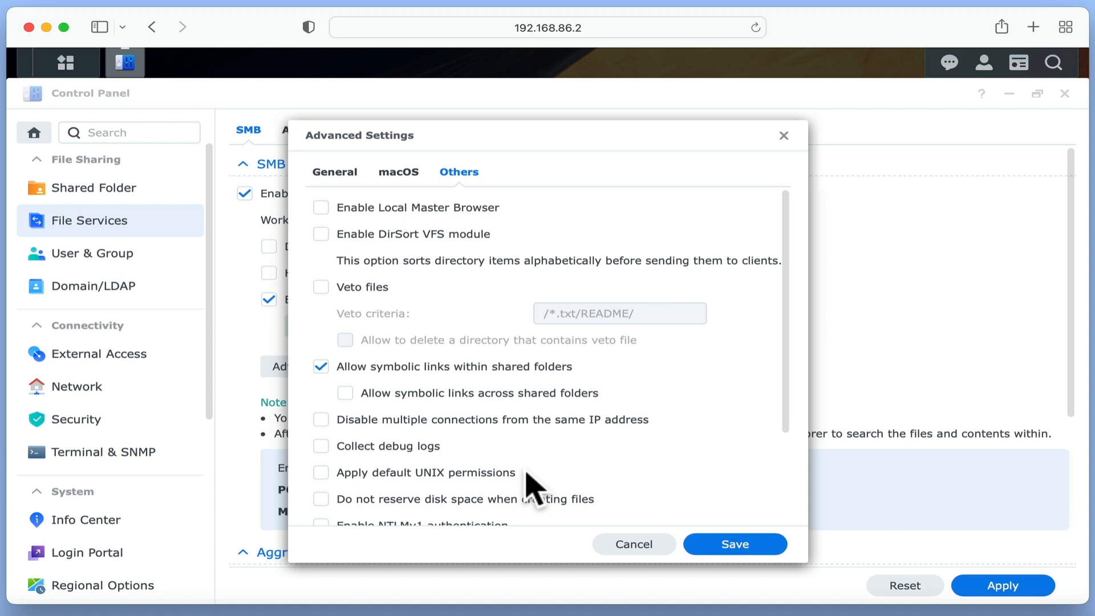
pyautogui.moveTo(786, 422); pyautogui.dragTo(778, 543)
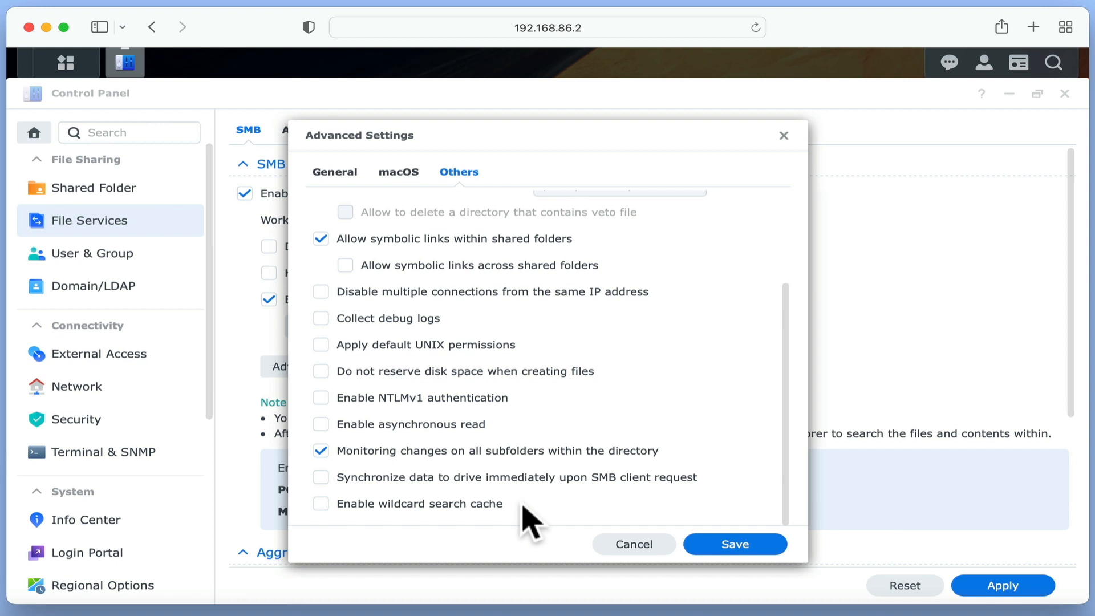
pyautogui.click(649, 545)
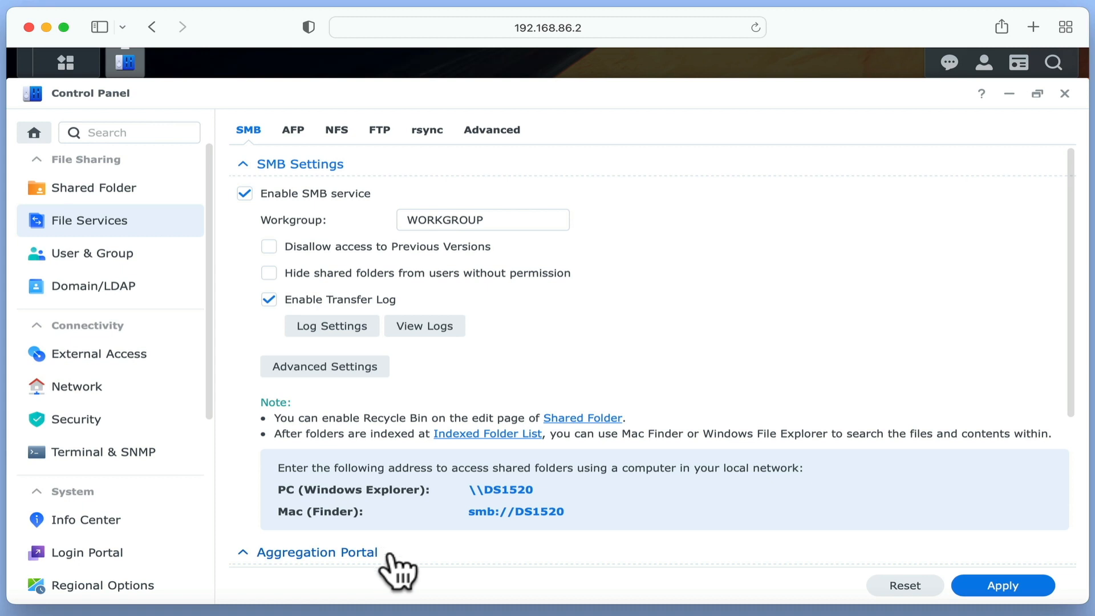
# Step: Review the Aggregation Portal and WS-Discovery options in the SMB settings
pyautogui.scroll(-5, 397, 571)
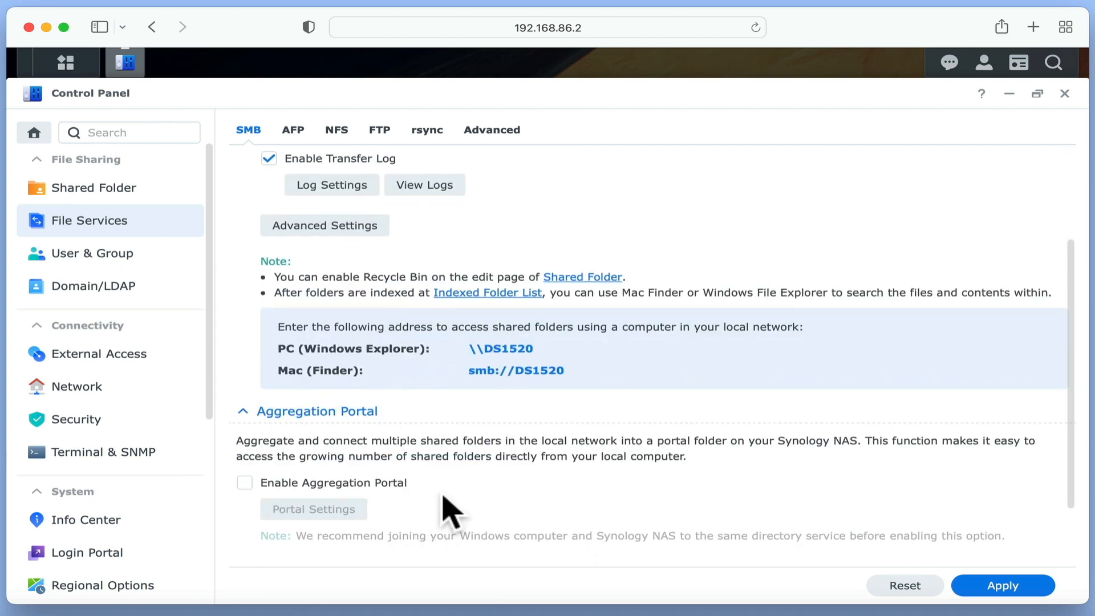
pyautogui.scroll(-2, 450, 512)
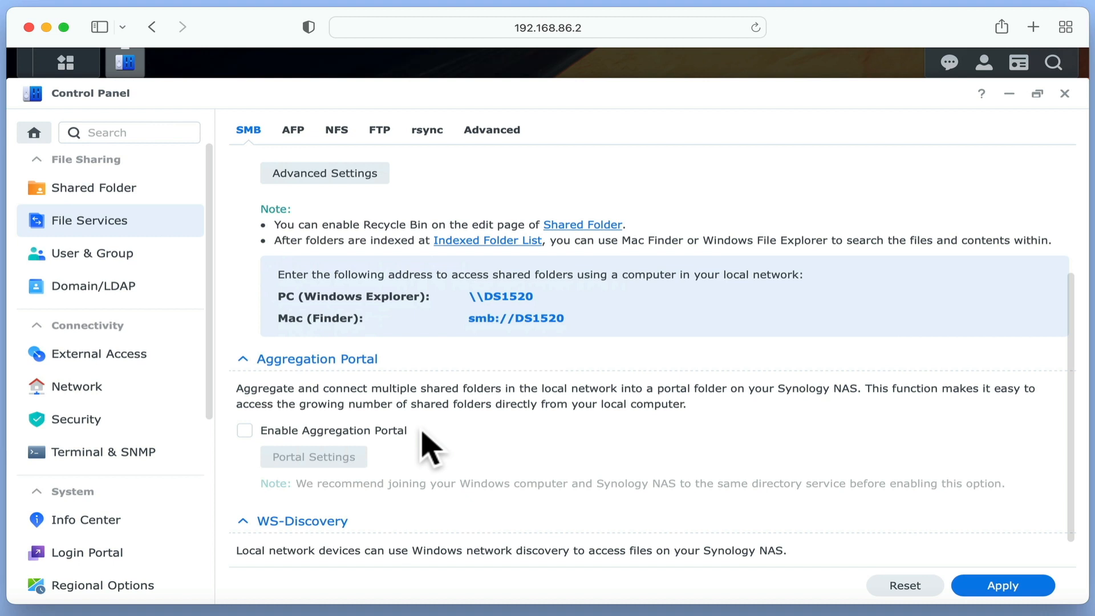
pyautogui.scroll(-1, 390, 536)
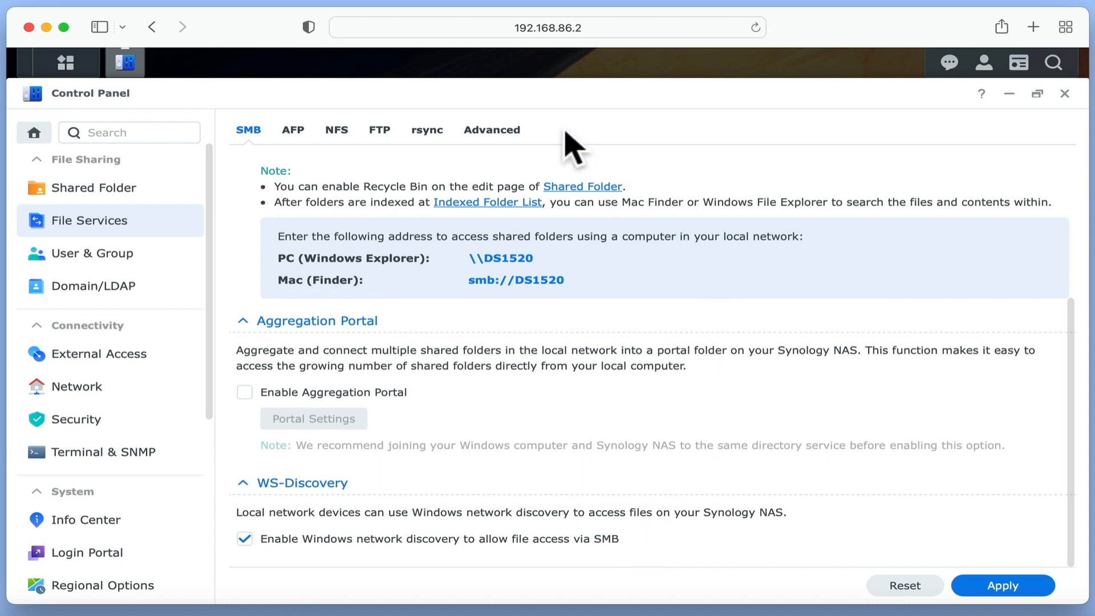
# Step: Review the AFP, NFS, FTP and rsync service settings one after another
pyautogui.click(292, 153)
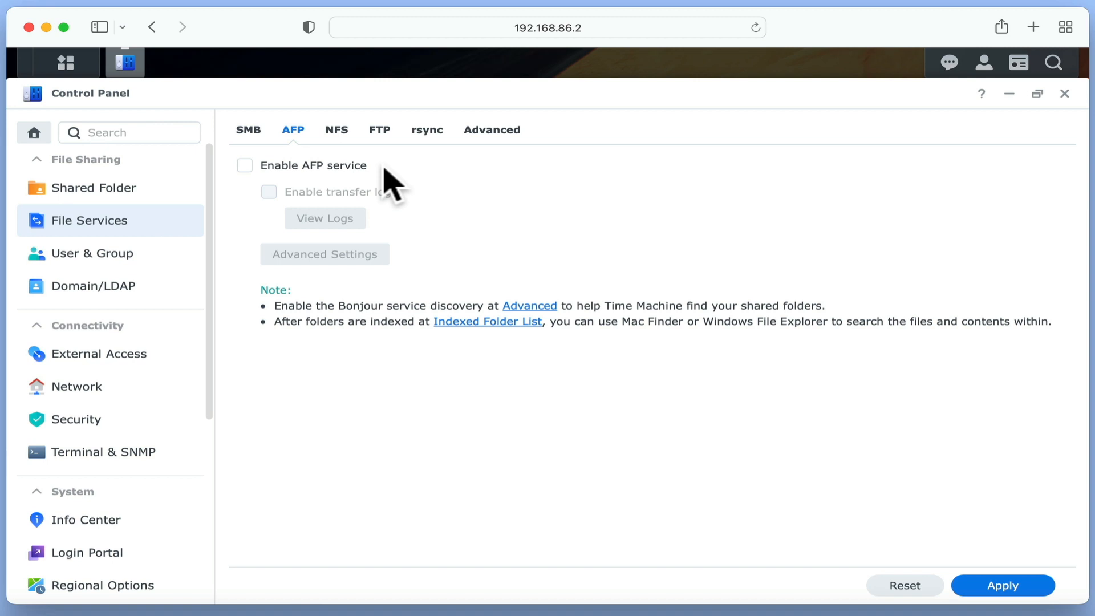
pyautogui.click(342, 134)
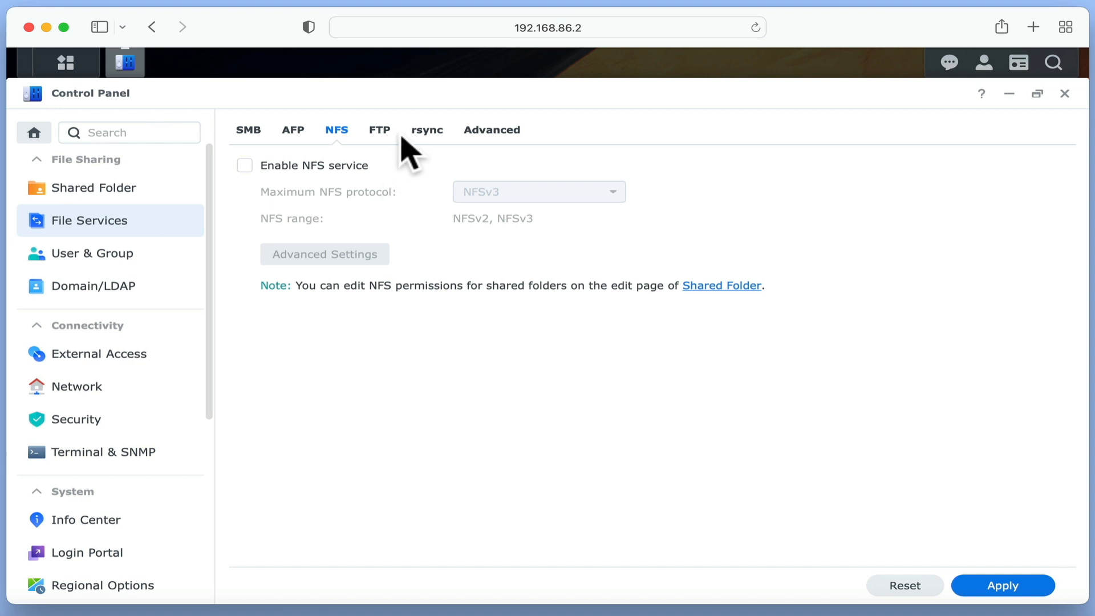
pyautogui.click(381, 135)
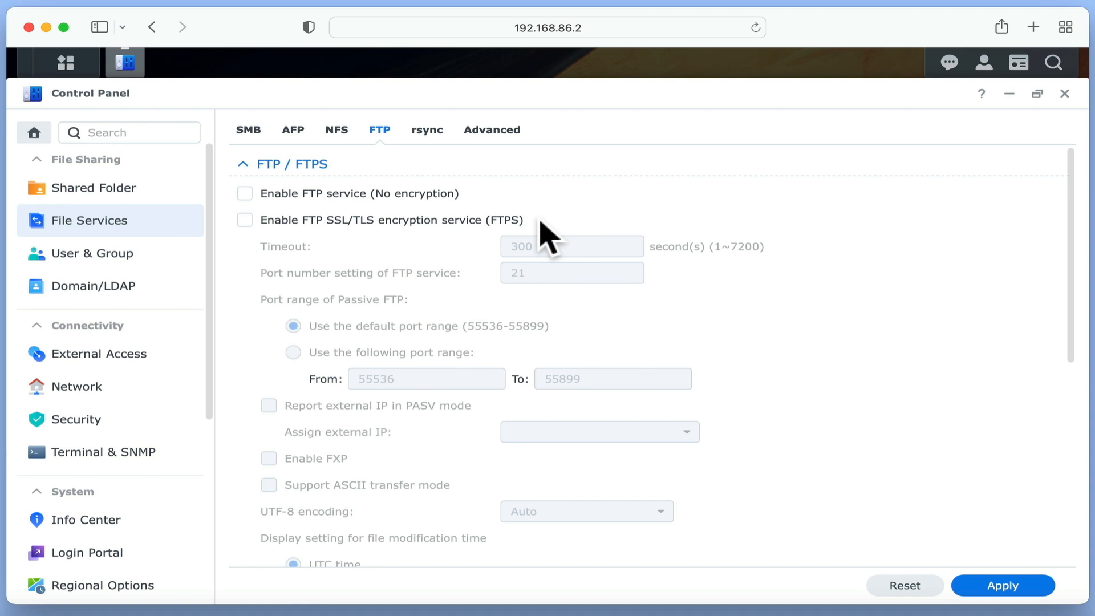
pyautogui.click(428, 131)
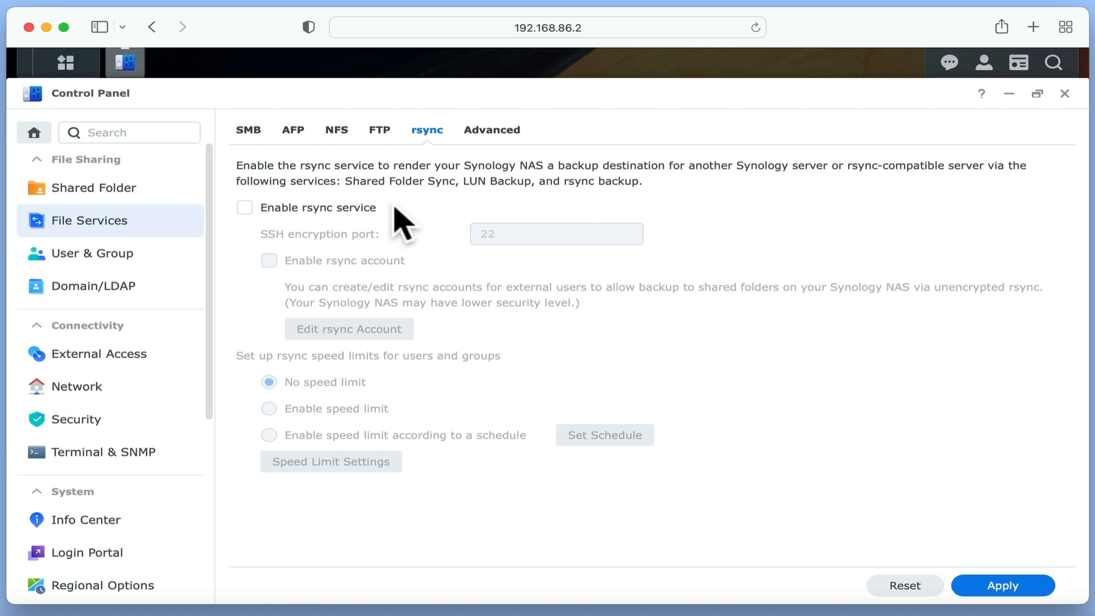
# Step: Review the advanced file service options, from File Fast Clone, Bonjour and SSDP through TFTP, Shared Folder Sync and Bypass Traverse Checking
pyautogui.click(503, 133)
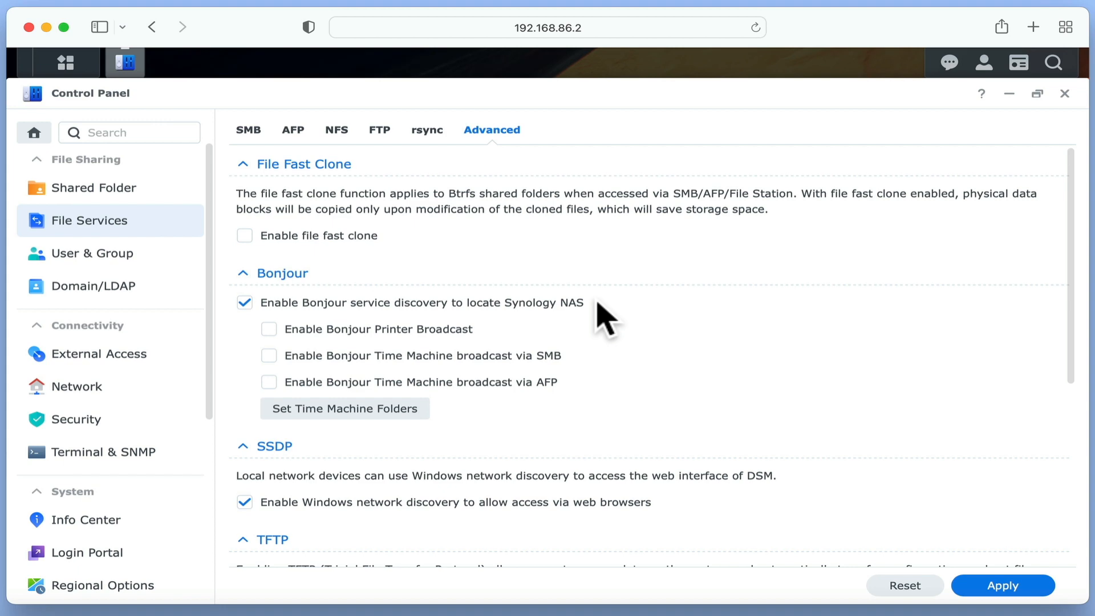
pyautogui.scroll(-6, 605, 319)
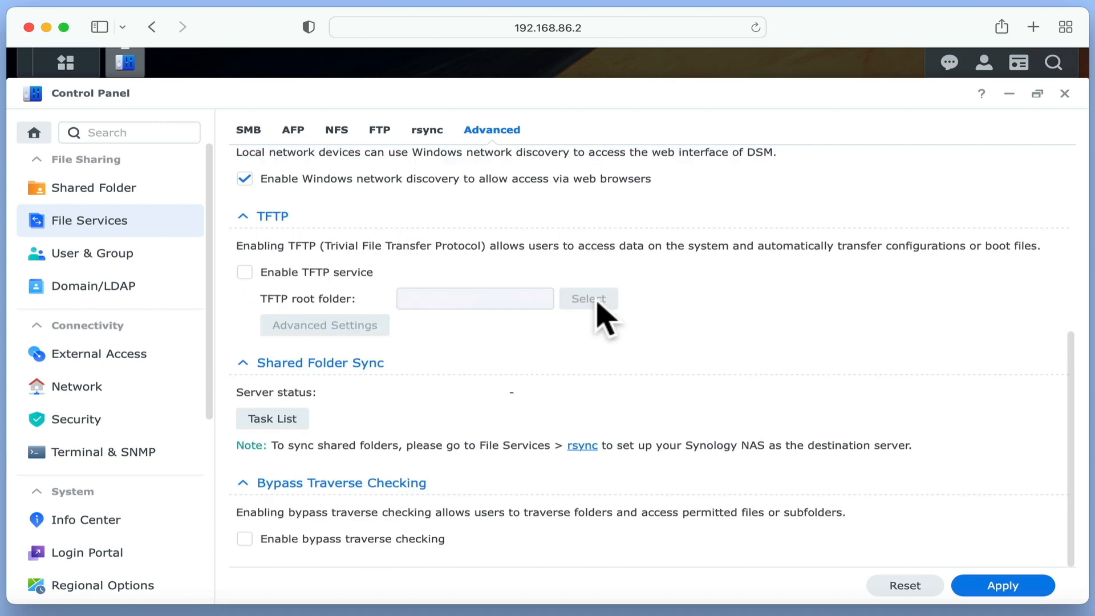
pyautogui.scroll(5, 605, 319)
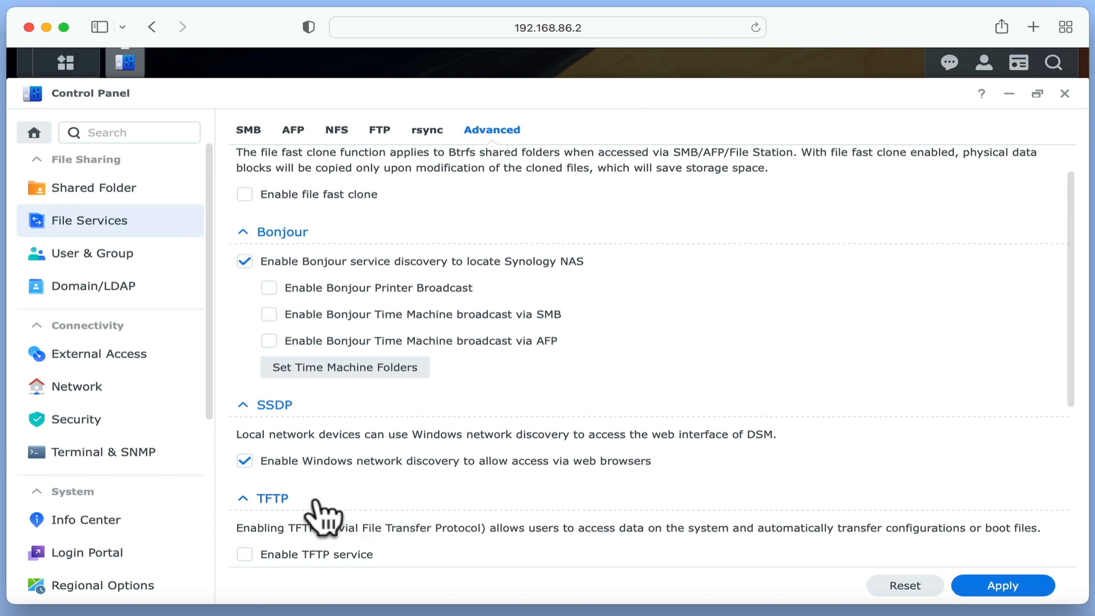
pyautogui.scroll(-3, 411, 556)
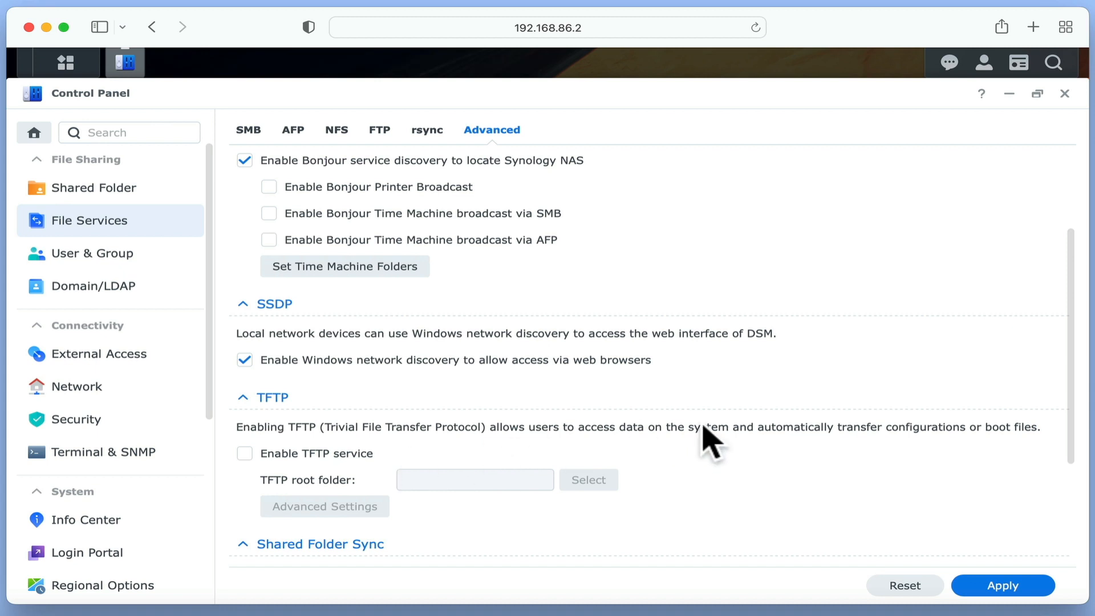
pyautogui.scroll(-1, 1066, 449)
pyautogui.moveTo(1067, 448); pyautogui.dragTo(1022, 570)
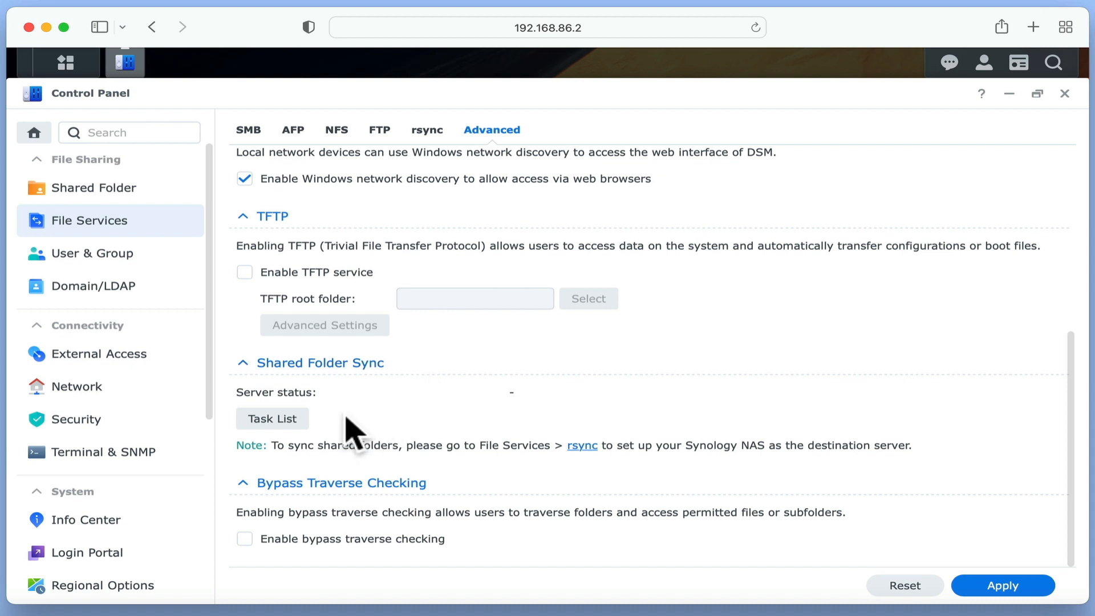
# Step: Inspect the Shared Folder Sync task list and its task creation wizard without creating a task, and close Control Panel
pyautogui.click(294, 425)
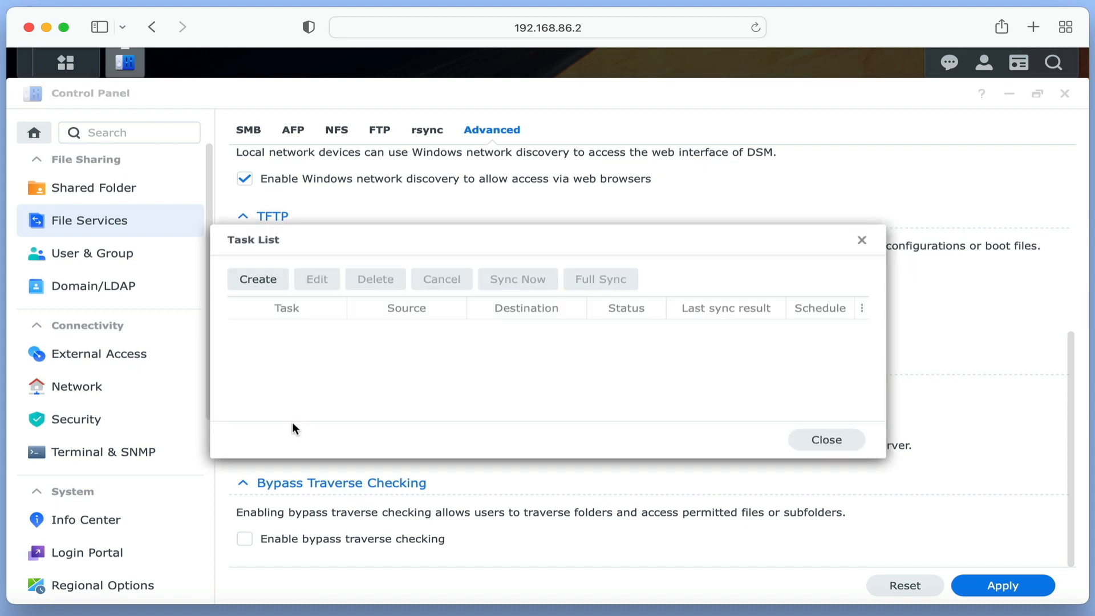
pyautogui.click(257, 284)
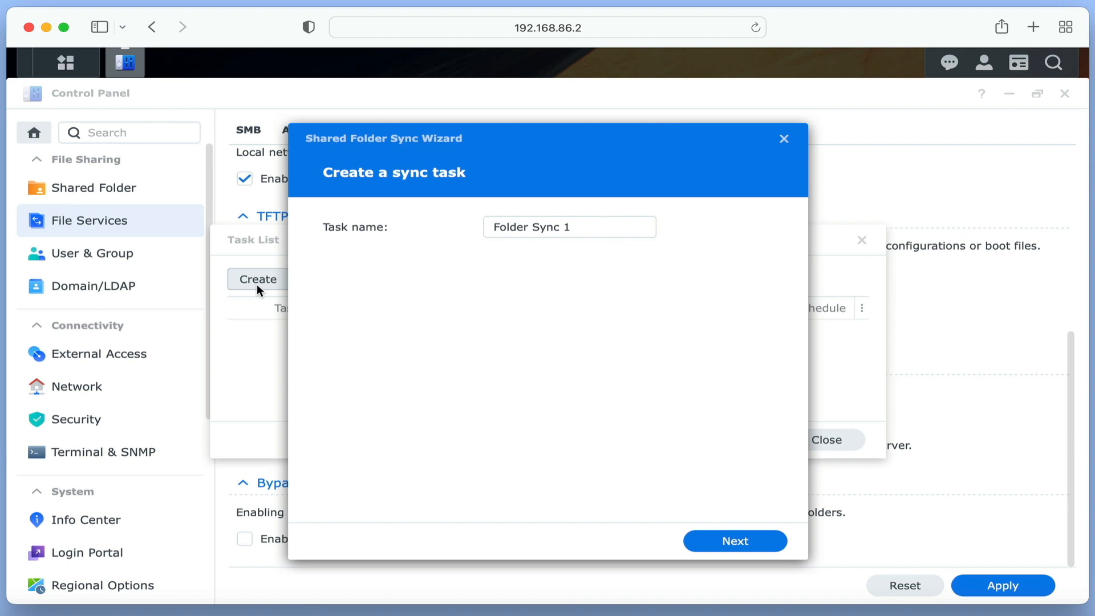
pyautogui.click(784, 140)
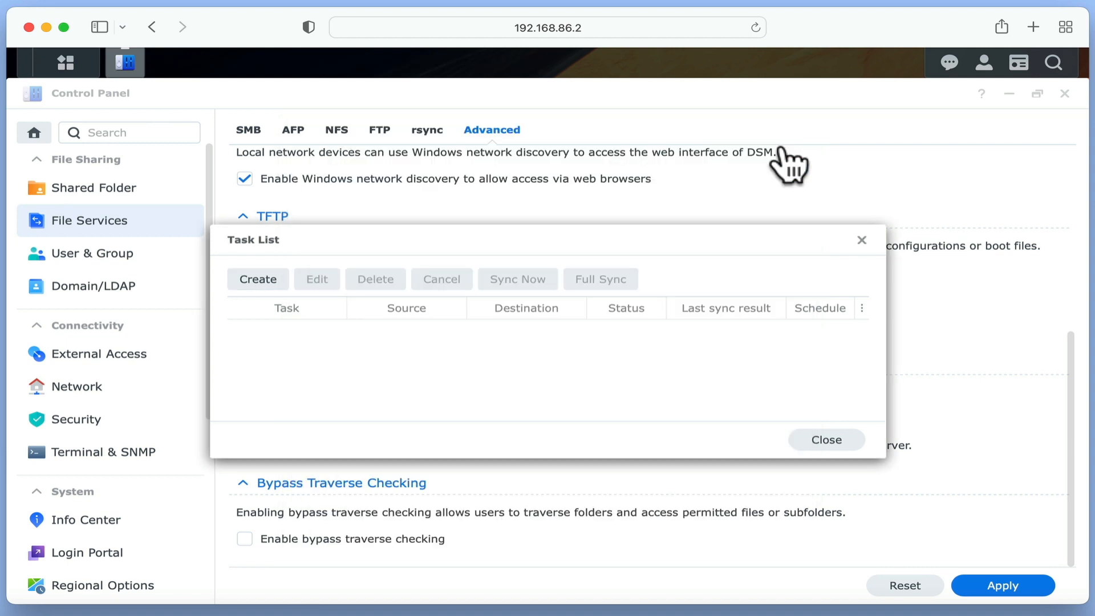
pyautogui.click(862, 241)
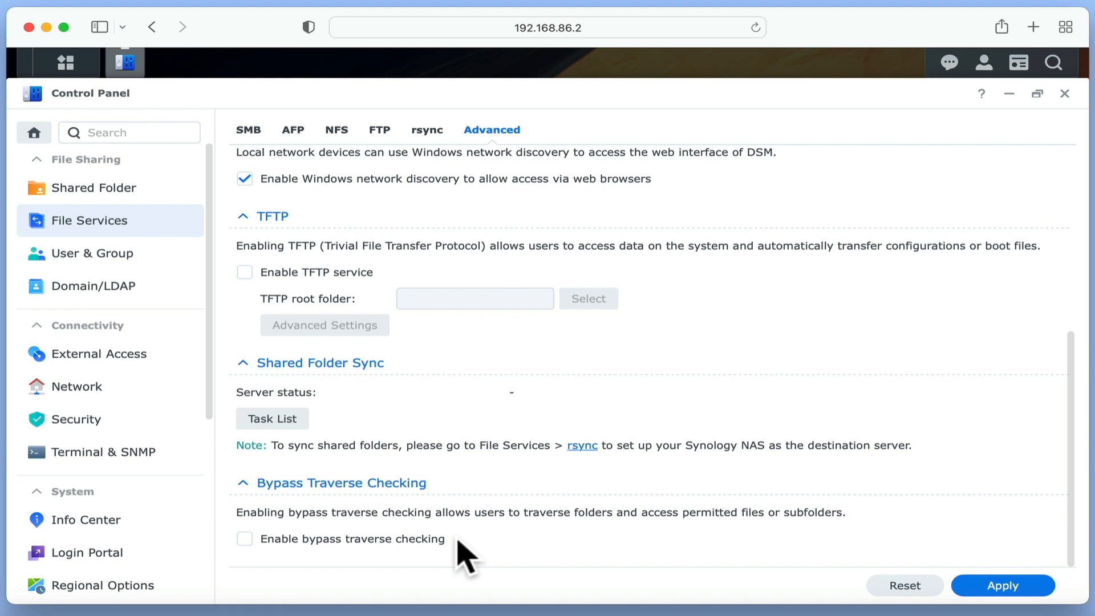
pyautogui.click(1065, 94)
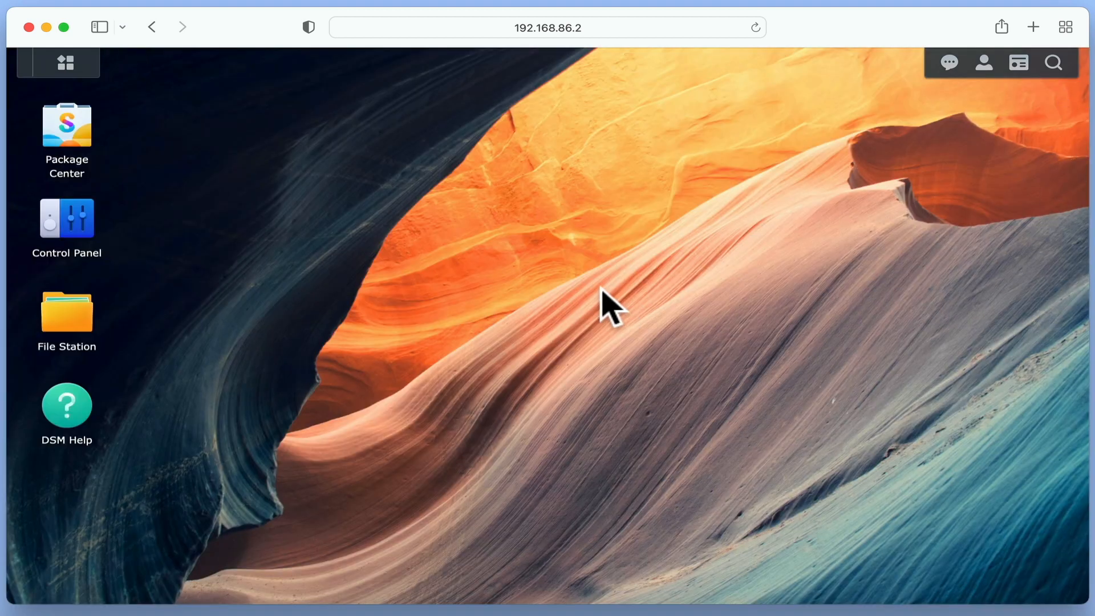